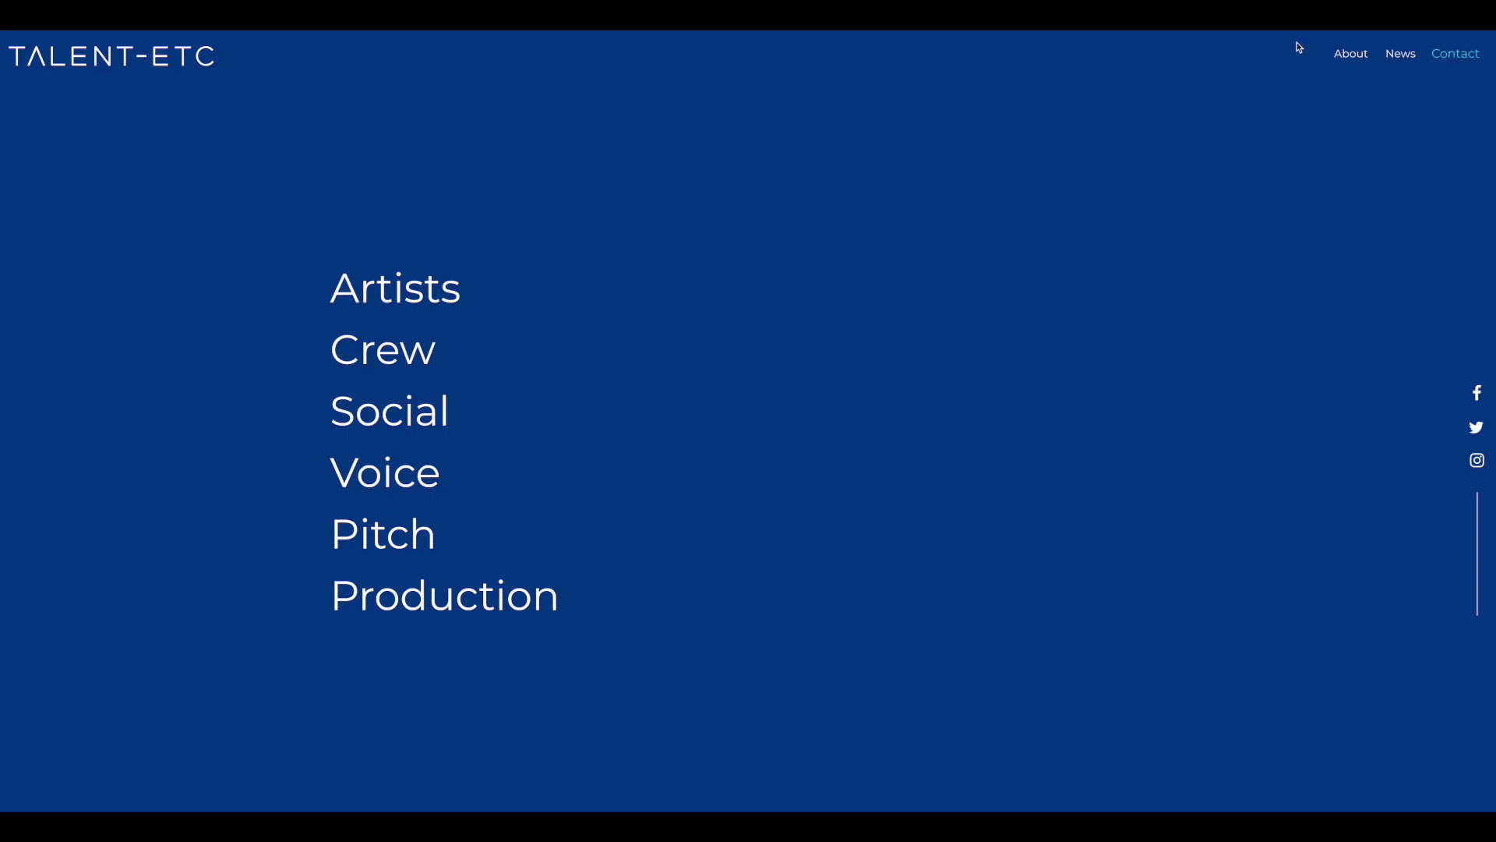
On the Artists page, filter to FEMALE 25-34 and open one artist's profile.
{"action": "left_click", "coordinate": [404, 288]}
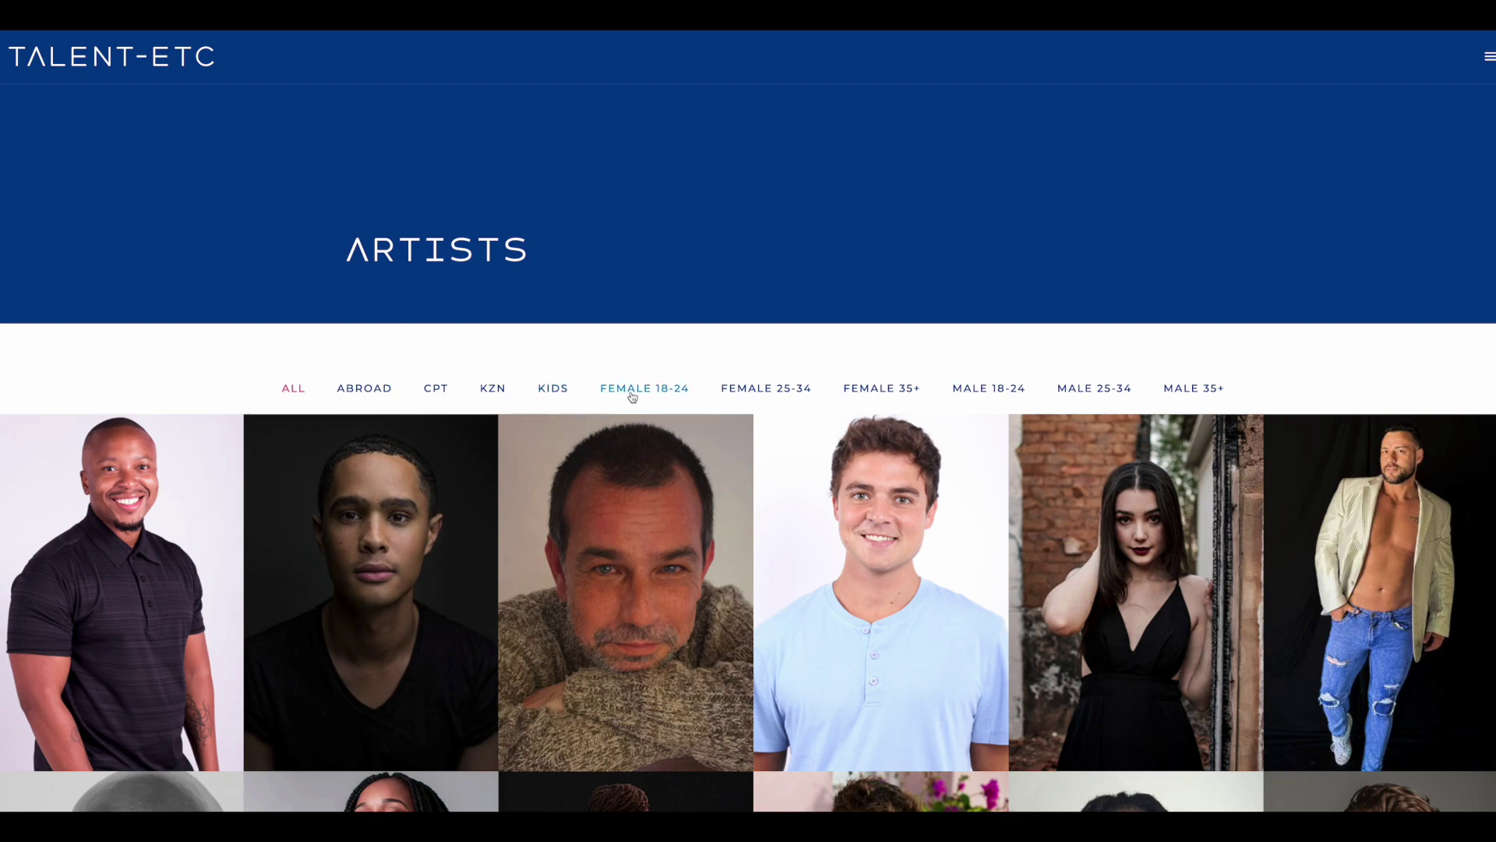
{"action": "left_click", "coordinate": [771, 388]}
{"action": "scroll", "coordinate": [782, 389], "scroll_direction": "down", "scroll_amount": 1}
{"action": "scroll", "coordinate": [783, 390], "scroll_direction": "down", "scroll_amount": 2}
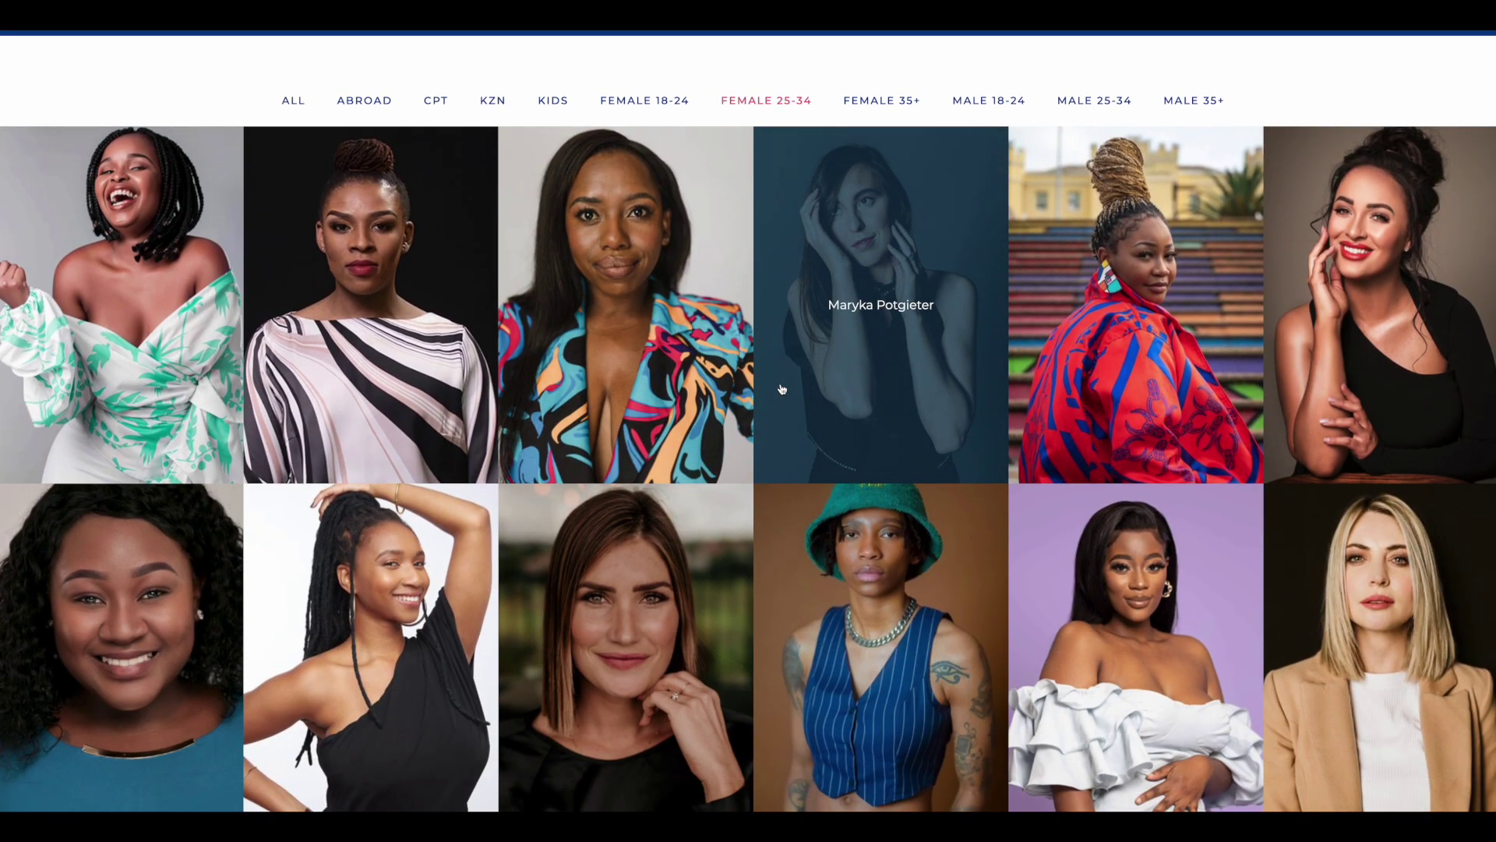
{"action": "left_click", "coordinate": [865, 491]}
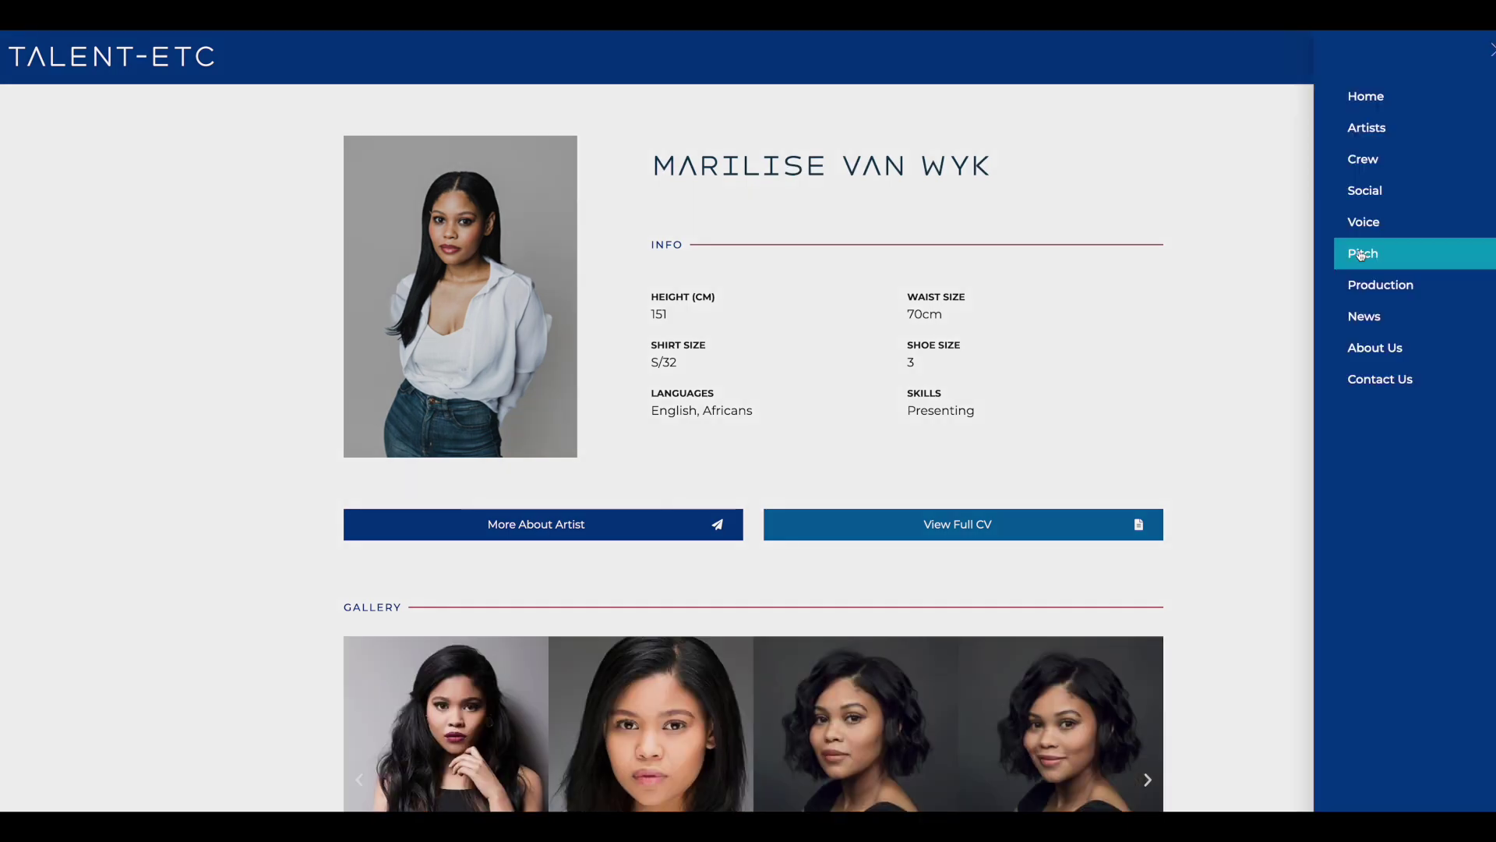
Go to the Pitch-ETC page and view its two-step Submit Your Pitch form.
{"action": "left_click", "coordinate": [1362, 254]}
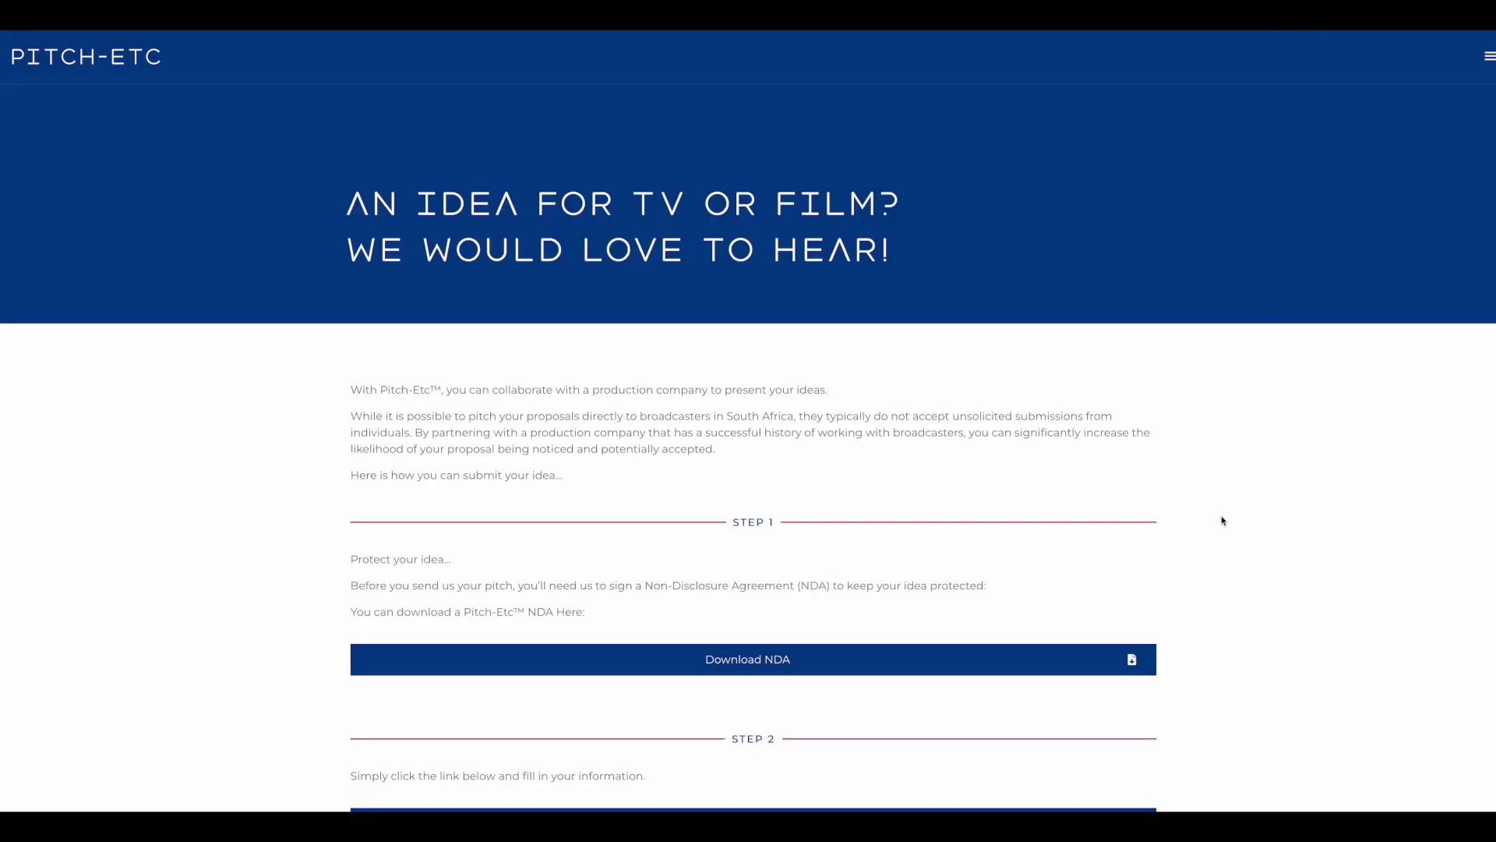
{"action": "scroll", "coordinate": [1224, 521], "scroll_direction": "down", "scroll_amount": 3}
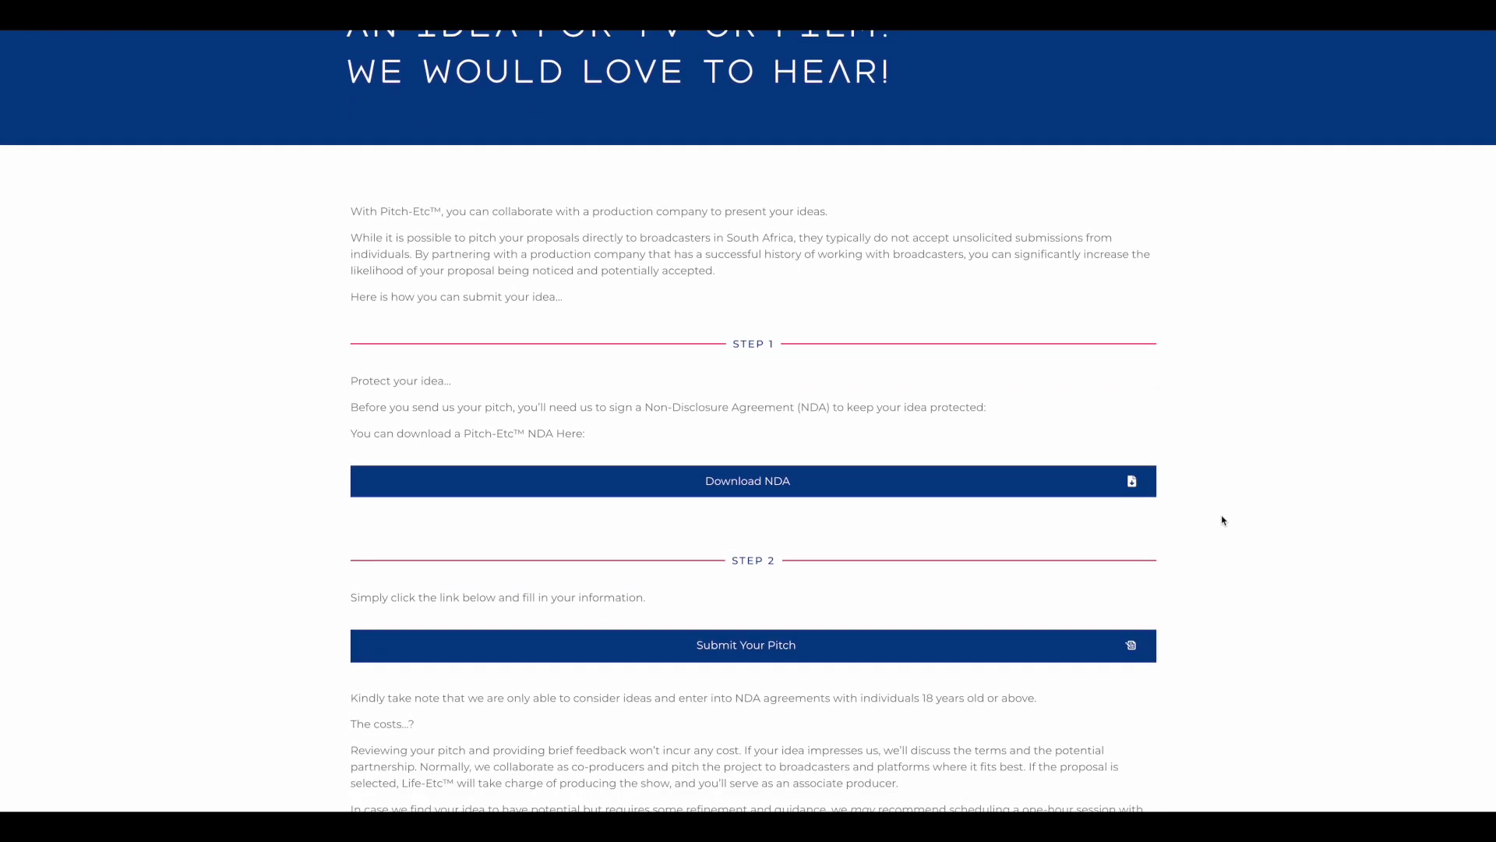
{"action": "scroll", "coordinate": [1222, 520], "scroll_direction": "down", "scroll_amount": 3}
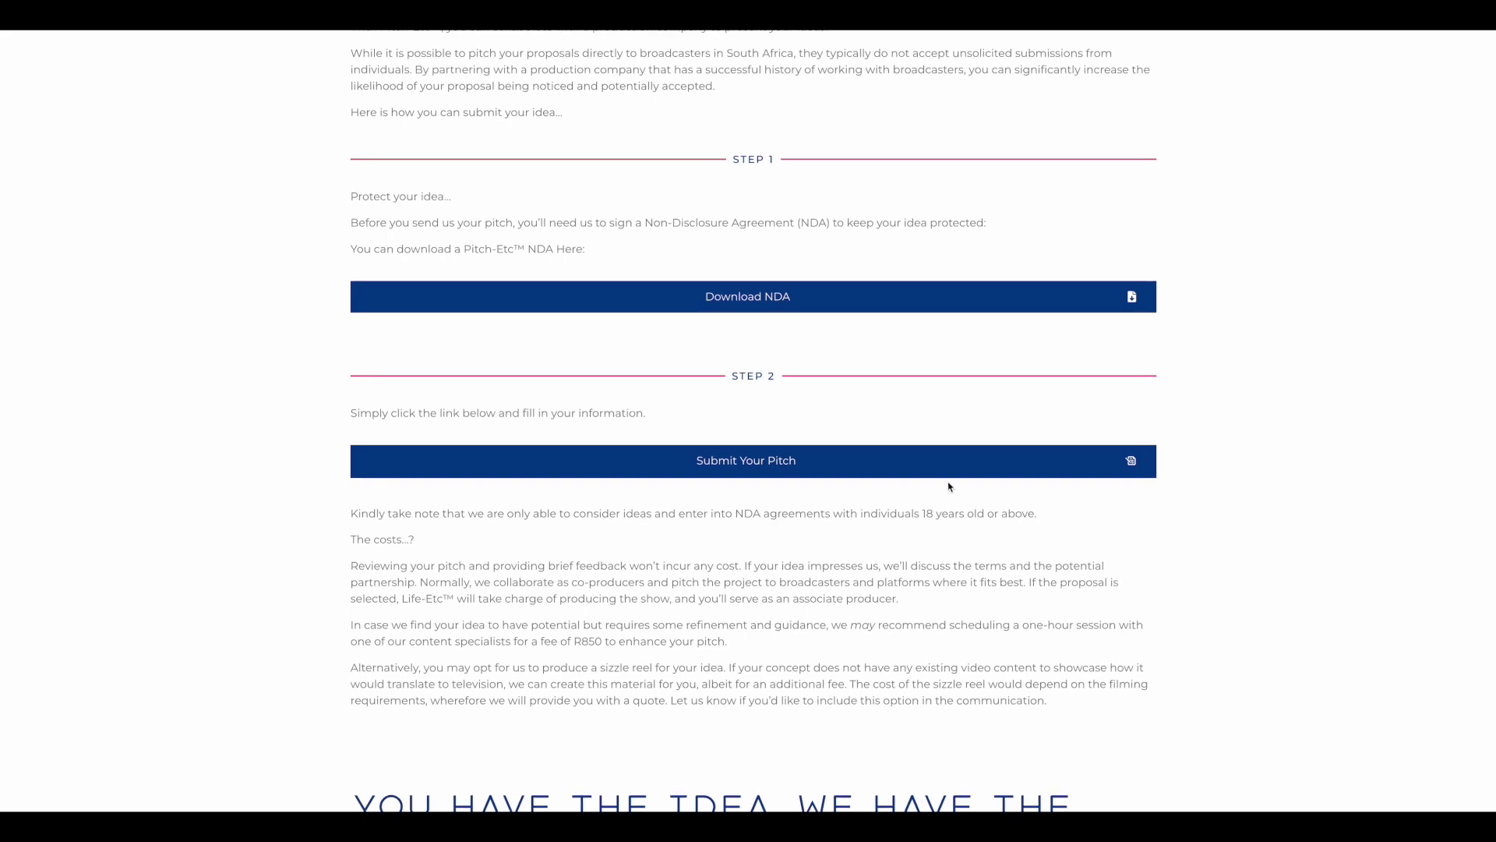
{"action": "left_click", "coordinate": [884, 477]}
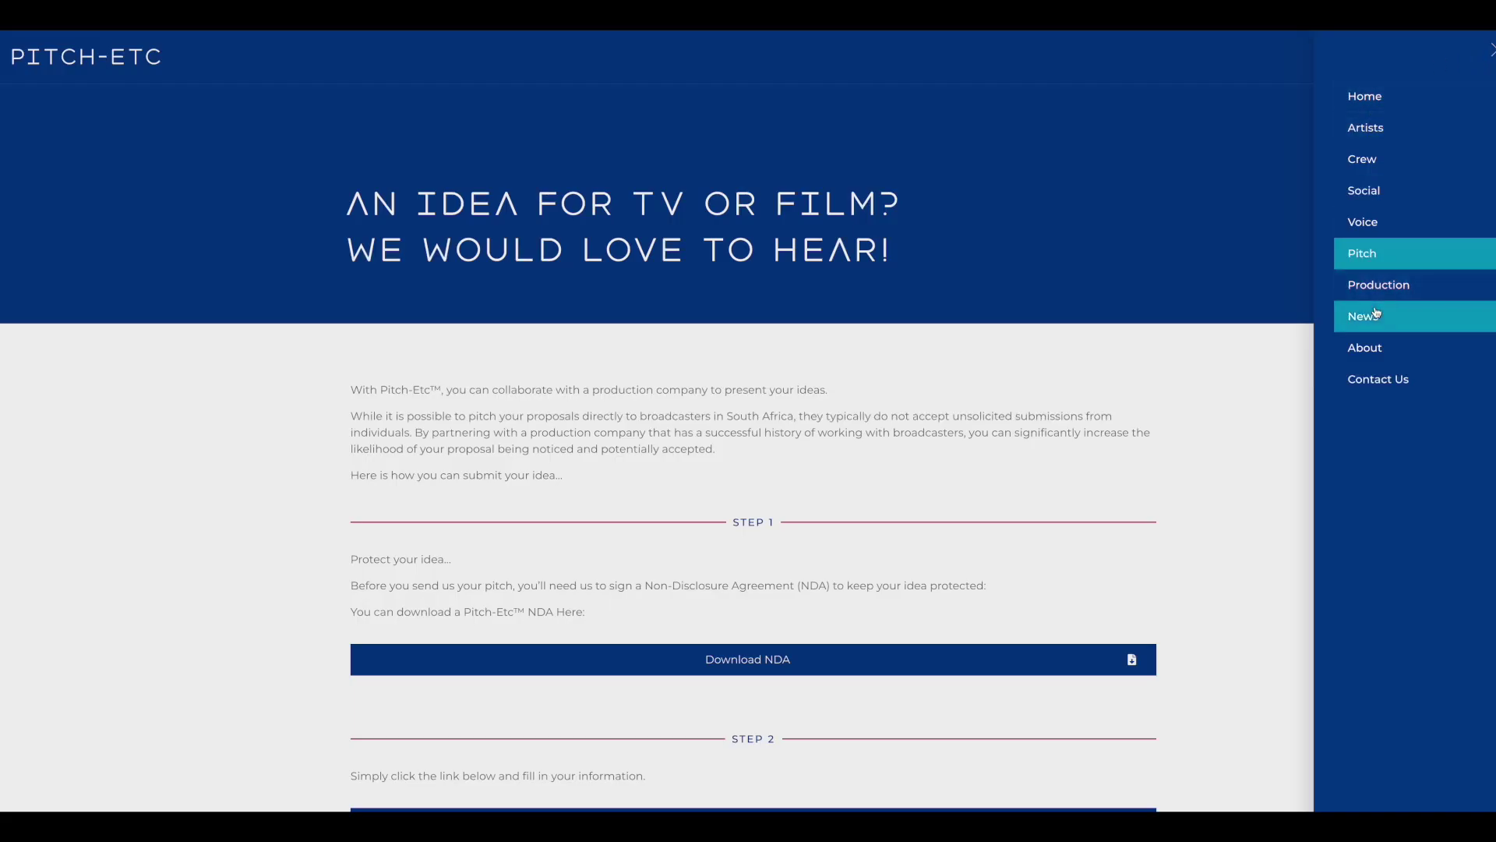
Visit the About Us and News pages, then the Life-ETC Production site.
{"action": "left_click", "coordinate": [1364, 346]}
{"action": "scroll", "coordinate": [1447, 471], "scroll_direction": "down", "scroll_amount": 3}
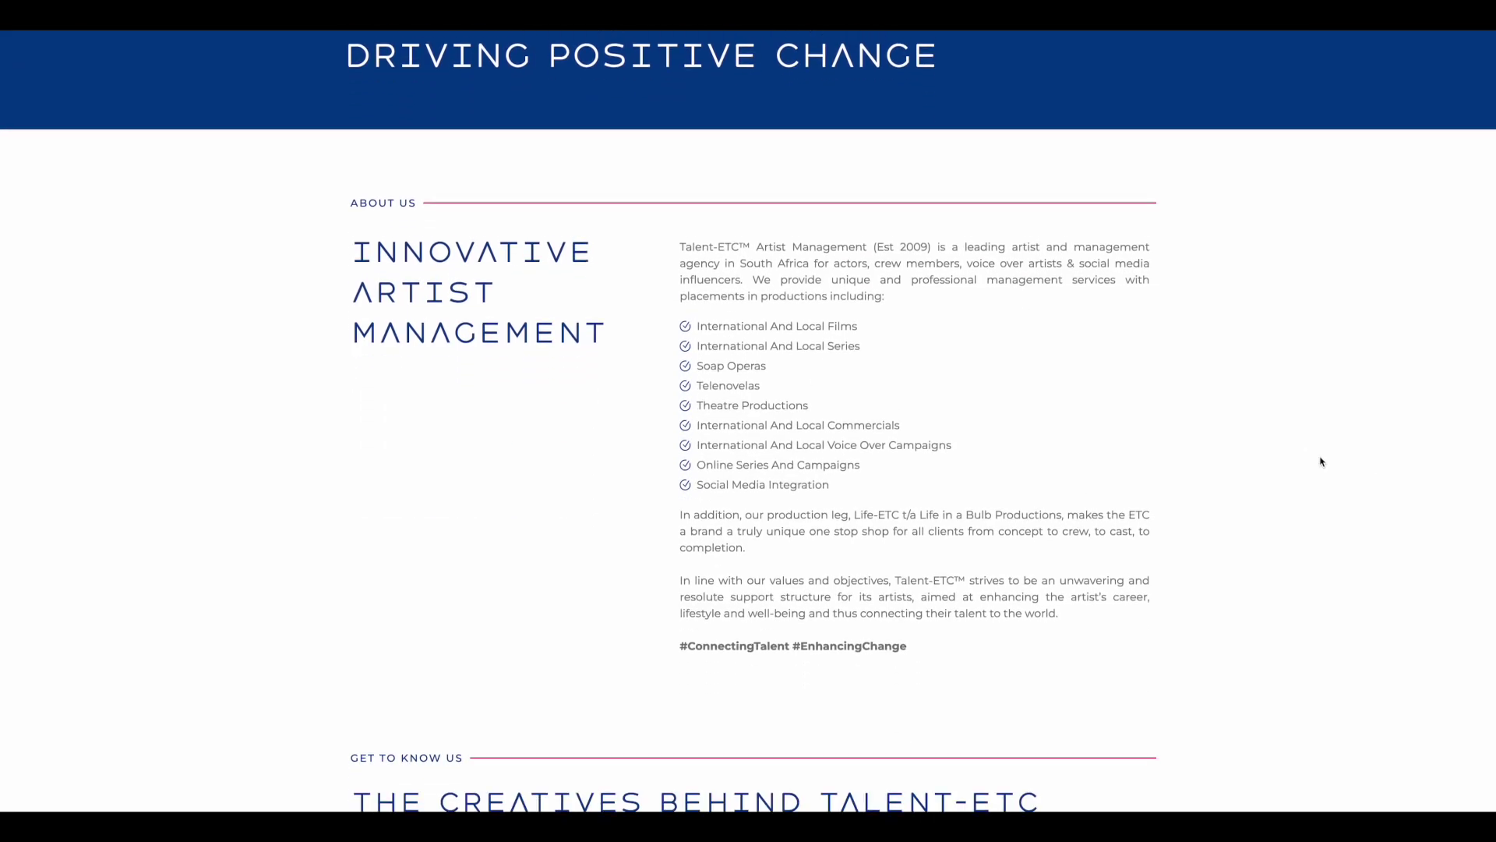
{"action": "scroll", "coordinate": [748, 468], "scroll_direction": "down", "scroll_amount": 5}
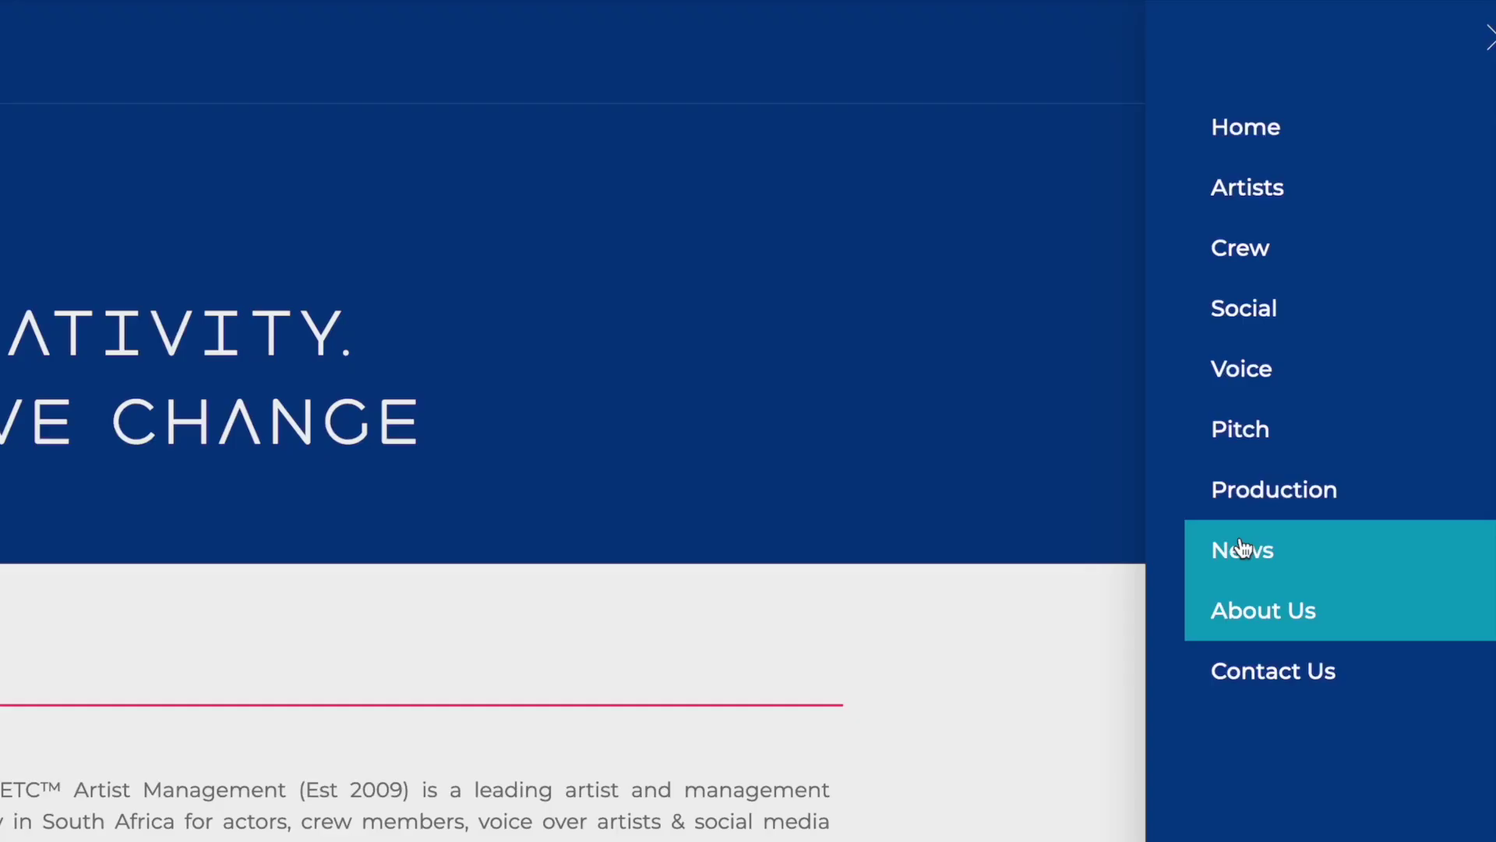
{"action": "left_click", "coordinate": [1242, 549]}
{"action": "scroll", "coordinate": [748, 468], "scroll_direction": "down", "scroll_amount": 5}
{"action": "scroll", "coordinate": [748, 468], "scroll_direction": "down", "scroll_amount": 5}
{"action": "scroll", "coordinate": [749, 468], "scroll_direction": "down", "scroll_amount": 5}
{"action": "scroll", "coordinate": [748, 468], "scroll_direction": "down", "scroll_amount": 5}
{"action": "scroll", "coordinate": [749, 467], "scroll_direction": "down", "scroll_amount": 5}
{"action": "scroll", "coordinate": [748, 468], "scroll_direction": "down", "scroll_amount": 5}
{"action": "scroll", "coordinate": [748, 467], "scroll_direction": "down", "scroll_amount": 5}
{"action": "left_click", "coordinate": [1219, 491]}
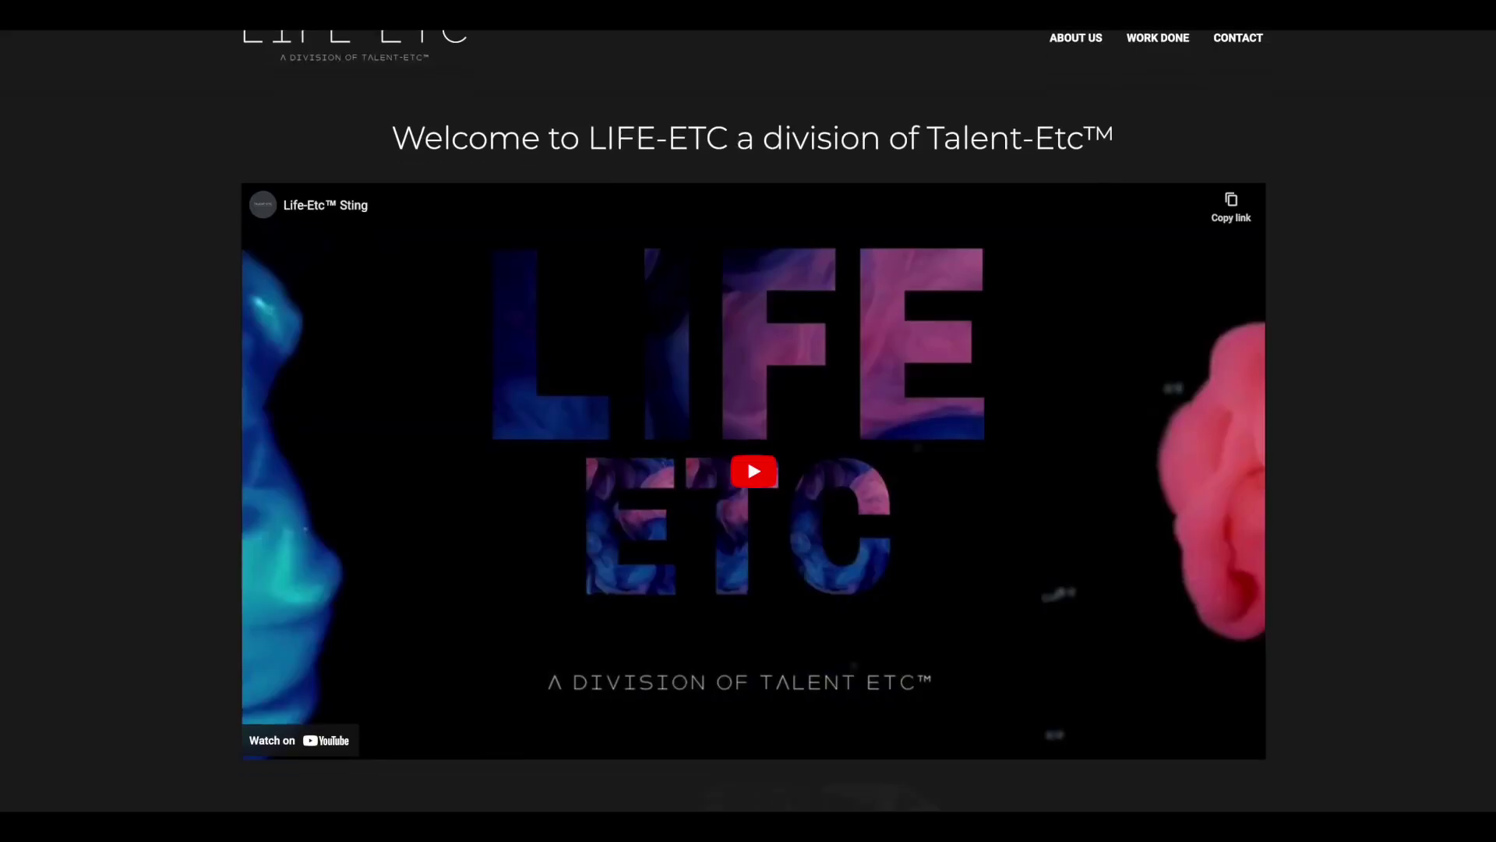
{"action": "scroll", "coordinate": [749, 468], "scroll_direction": "down", "scroll_amount": 3}
{"action": "scroll", "coordinate": [748, 468], "scroll_direction": "down", "scroll_amount": 2}
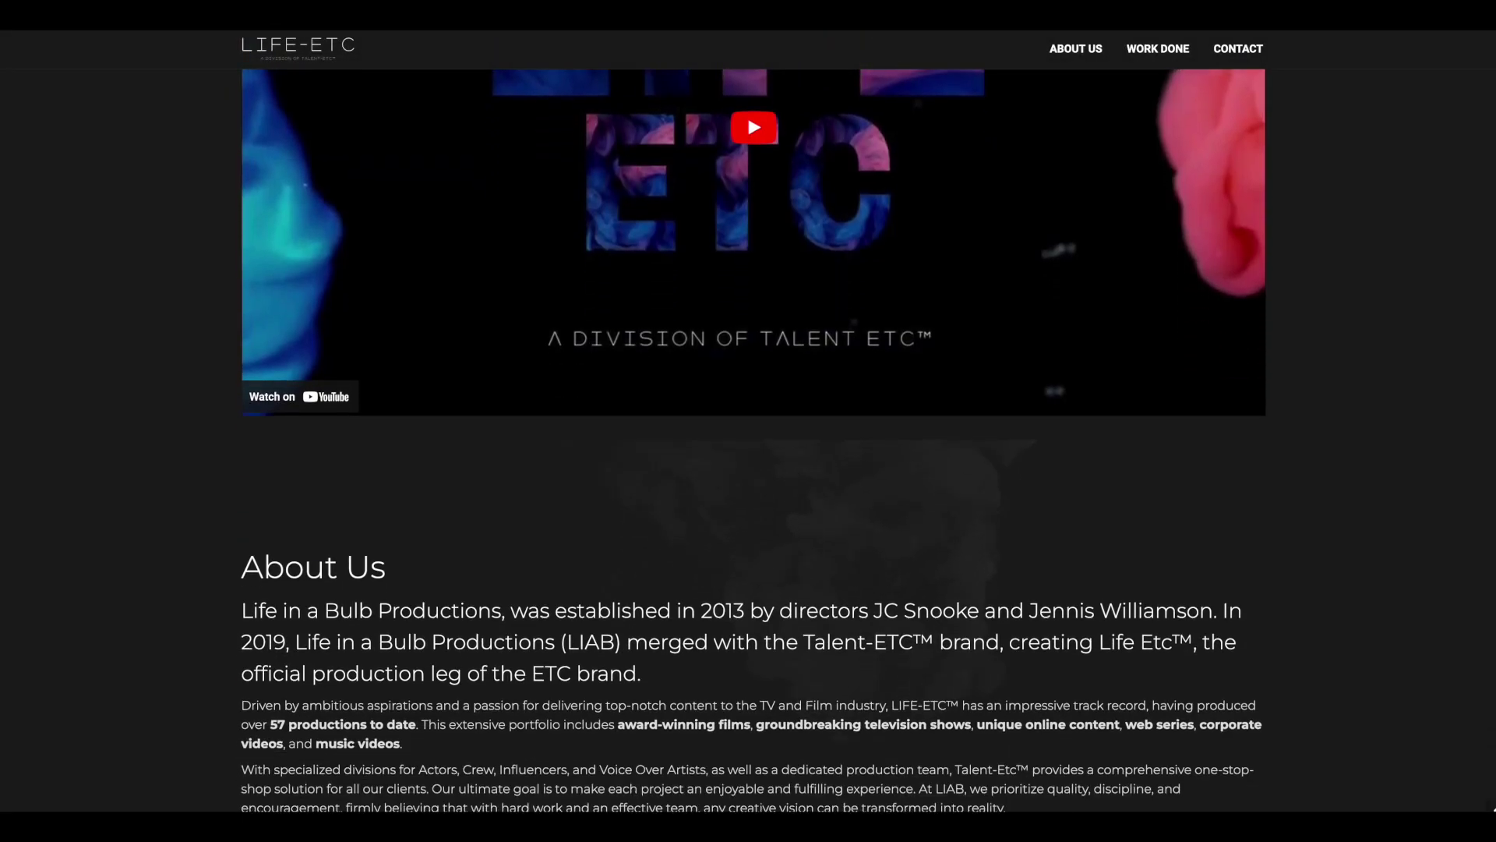
{"action": "scroll", "coordinate": [748, 468], "scroll_direction": "down", "scroll_amount": 2}
{"action": "scroll", "coordinate": [748, 468], "scroll_direction": "down", "scroll_amount": 1}
{"action": "scroll", "coordinate": [749, 468], "scroll_direction": "down", "scroll_amount": 2}
{"action": "scroll", "coordinate": [749, 467], "scroll_direction": "down", "scroll_amount": 2}
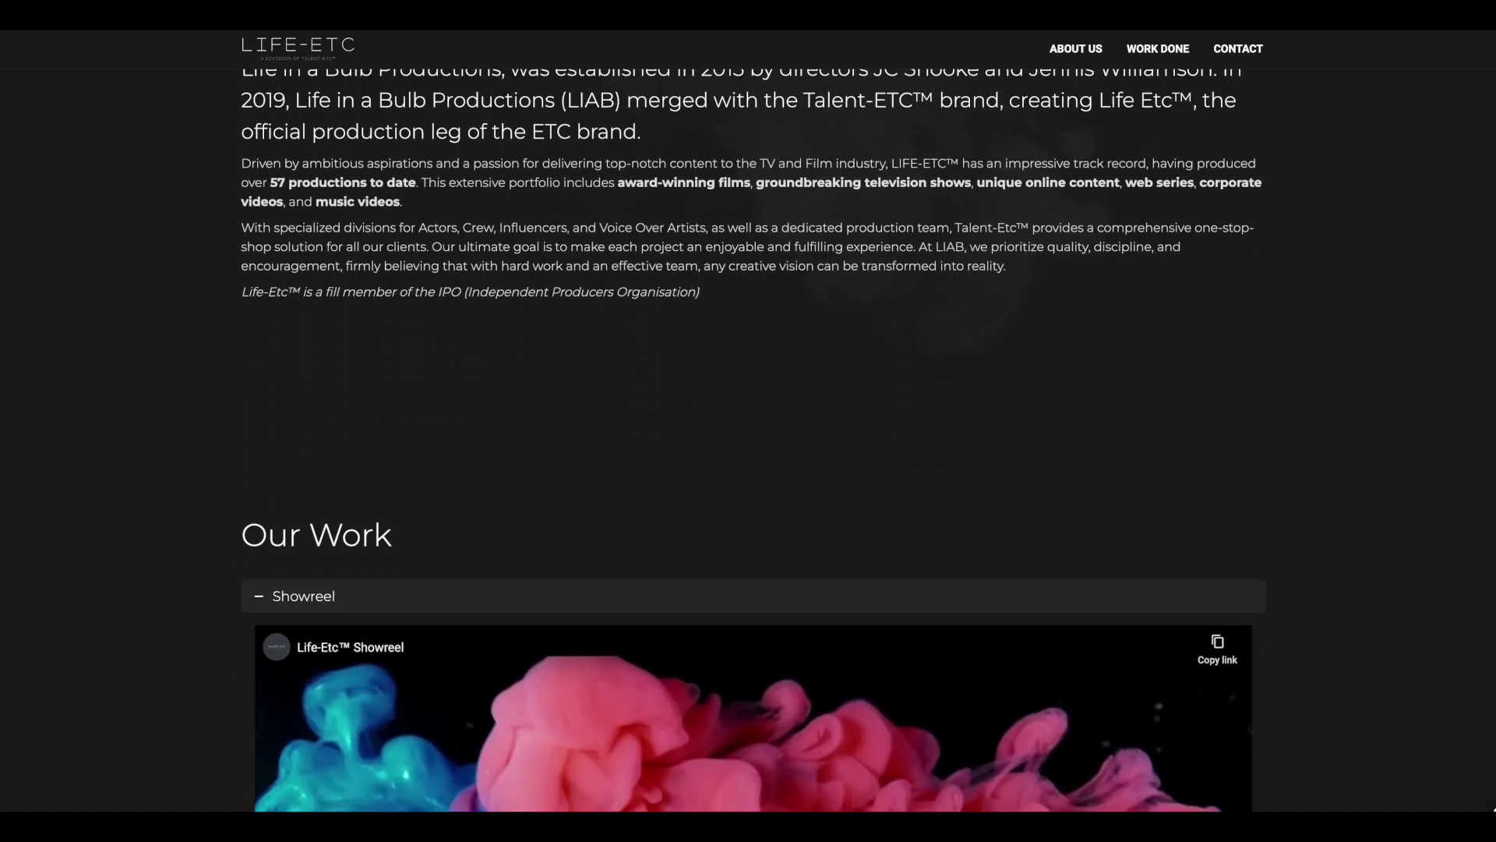
{"action": "scroll", "coordinate": [748, 468], "scroll_direction": "down", "scroll_amount": 2}
{"action": "scroll", "coordinate": [749, 468], "scroll_direction": "down", "scroll_amount": 2}
{"action": "scroll", "coordinate": [748, 468], "scroll_direction": "down", "scroll_amount": 3}
{"action": "scroll", "coordinate": [748, 468], "scroll_direction": "down", "scroll_amount": 1}
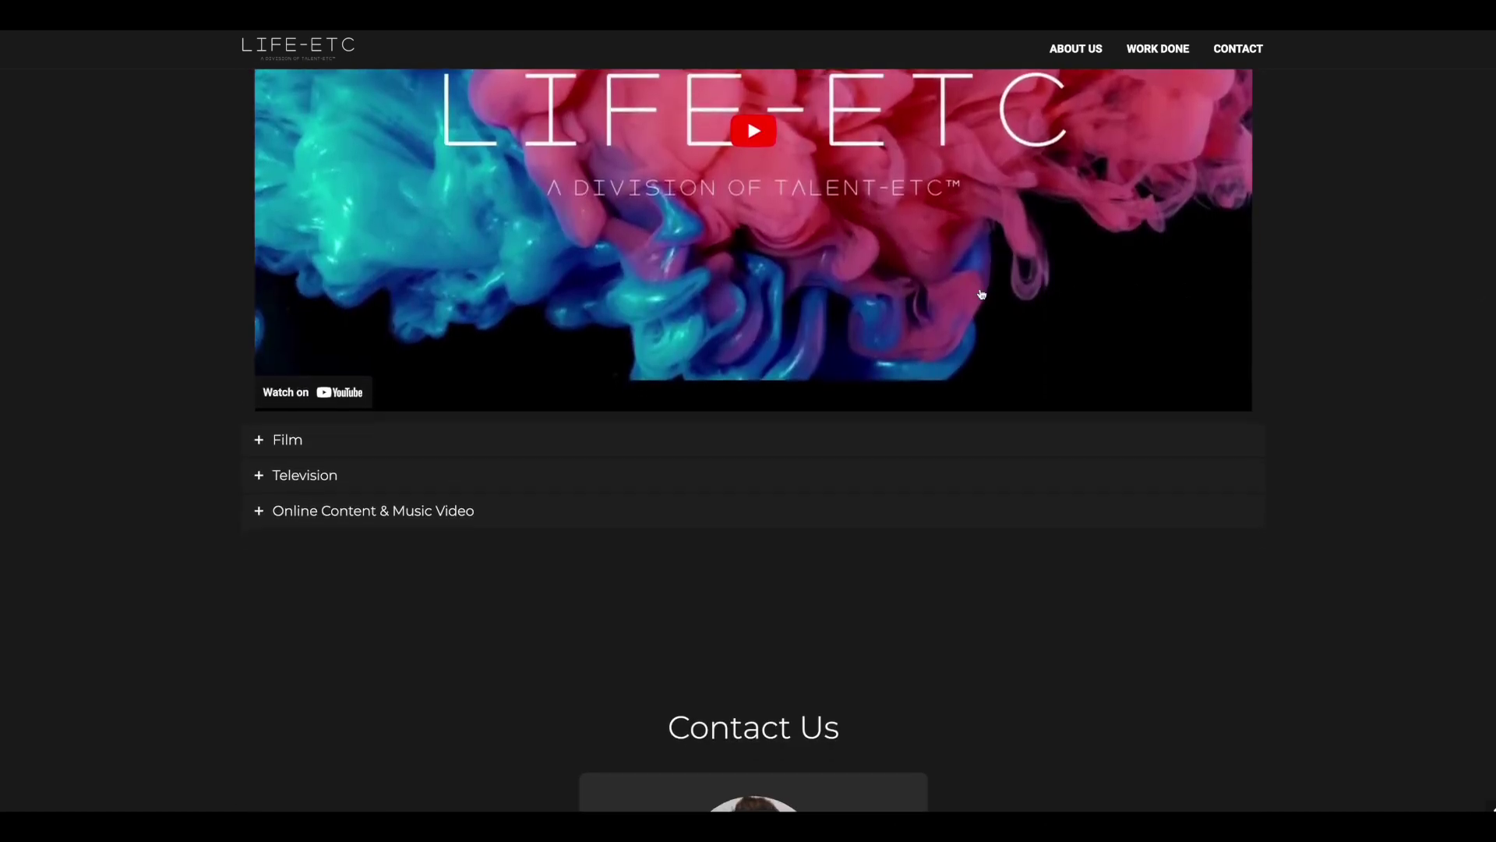
Expand the Life-ETC Film section to show its grid of official film trailers.
{"action": "left_click", "coordinate": [258, 439]}
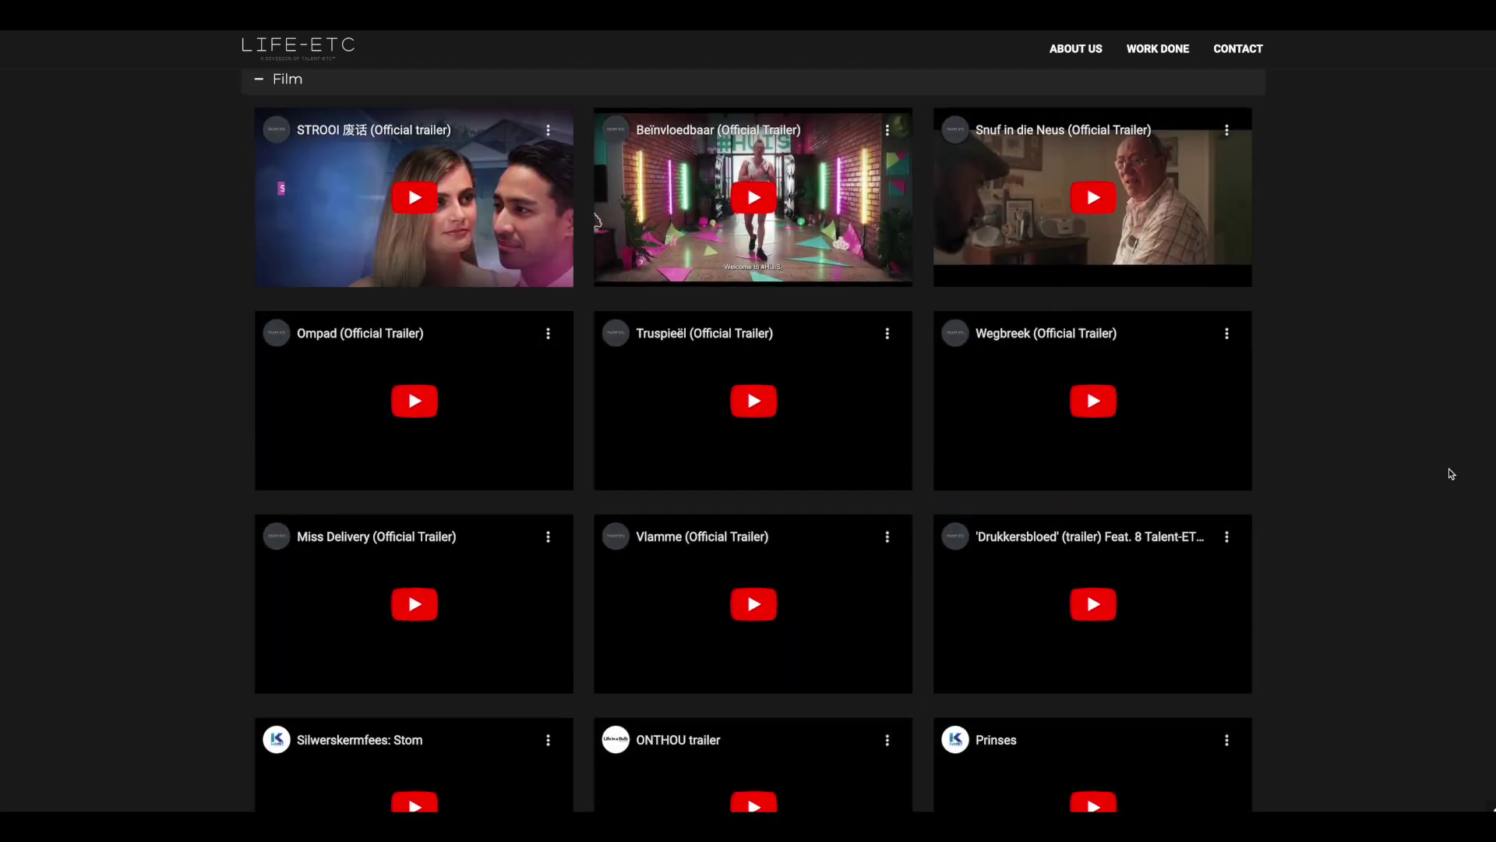
{"action": "scroll", "coordinate": [748, 468], "scroll_direction": "down", "scroll_amount": 3}
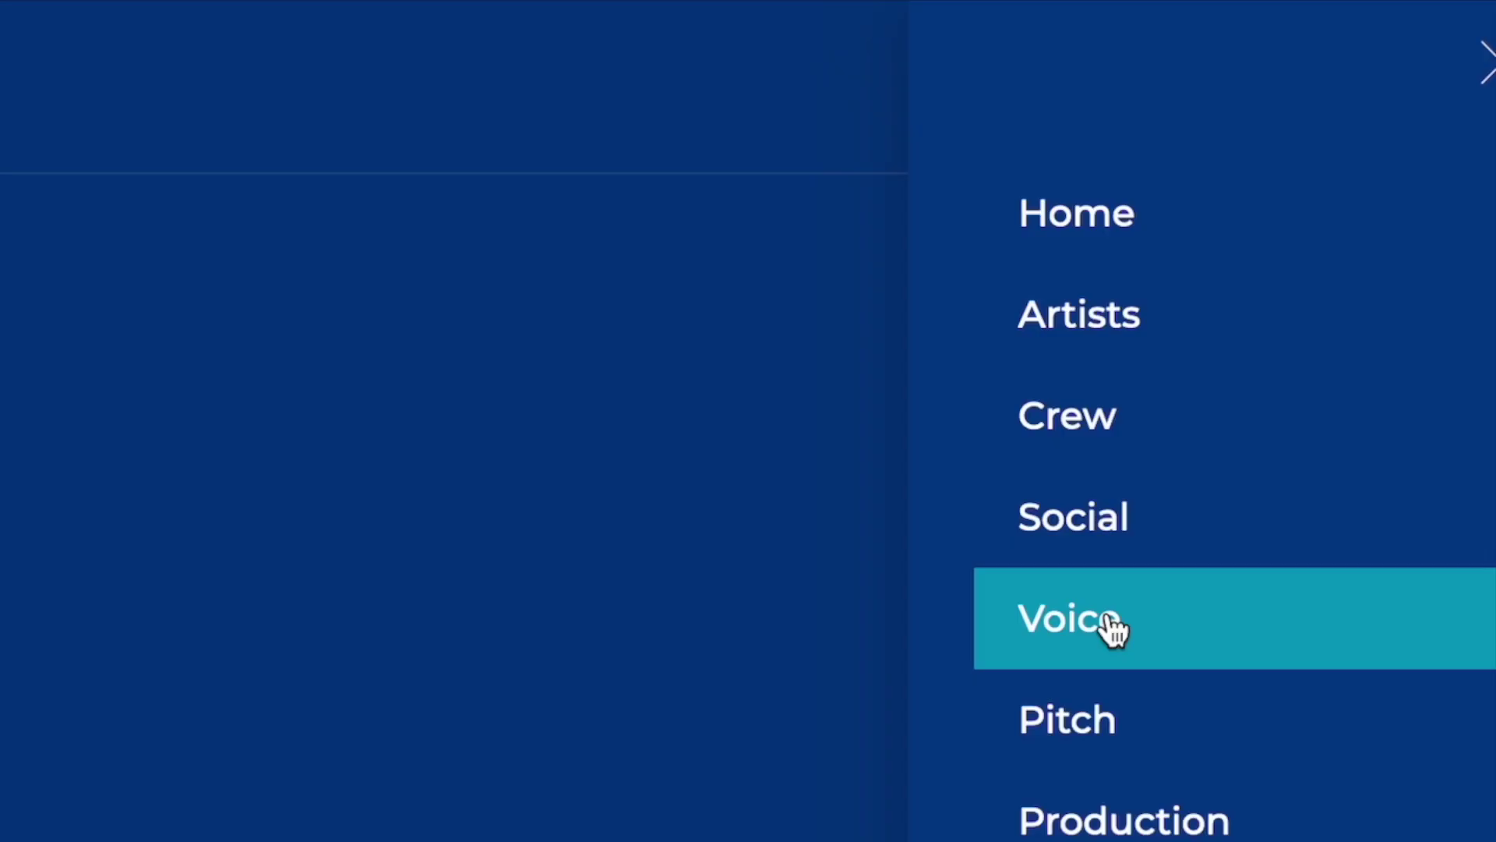
Browse the Voice page's Delivery Style, Languages and Accents filters and set Location to CPT, then view the Social and Crew pages.
{"action": "left_click", "coordinate": [1113, 626]}
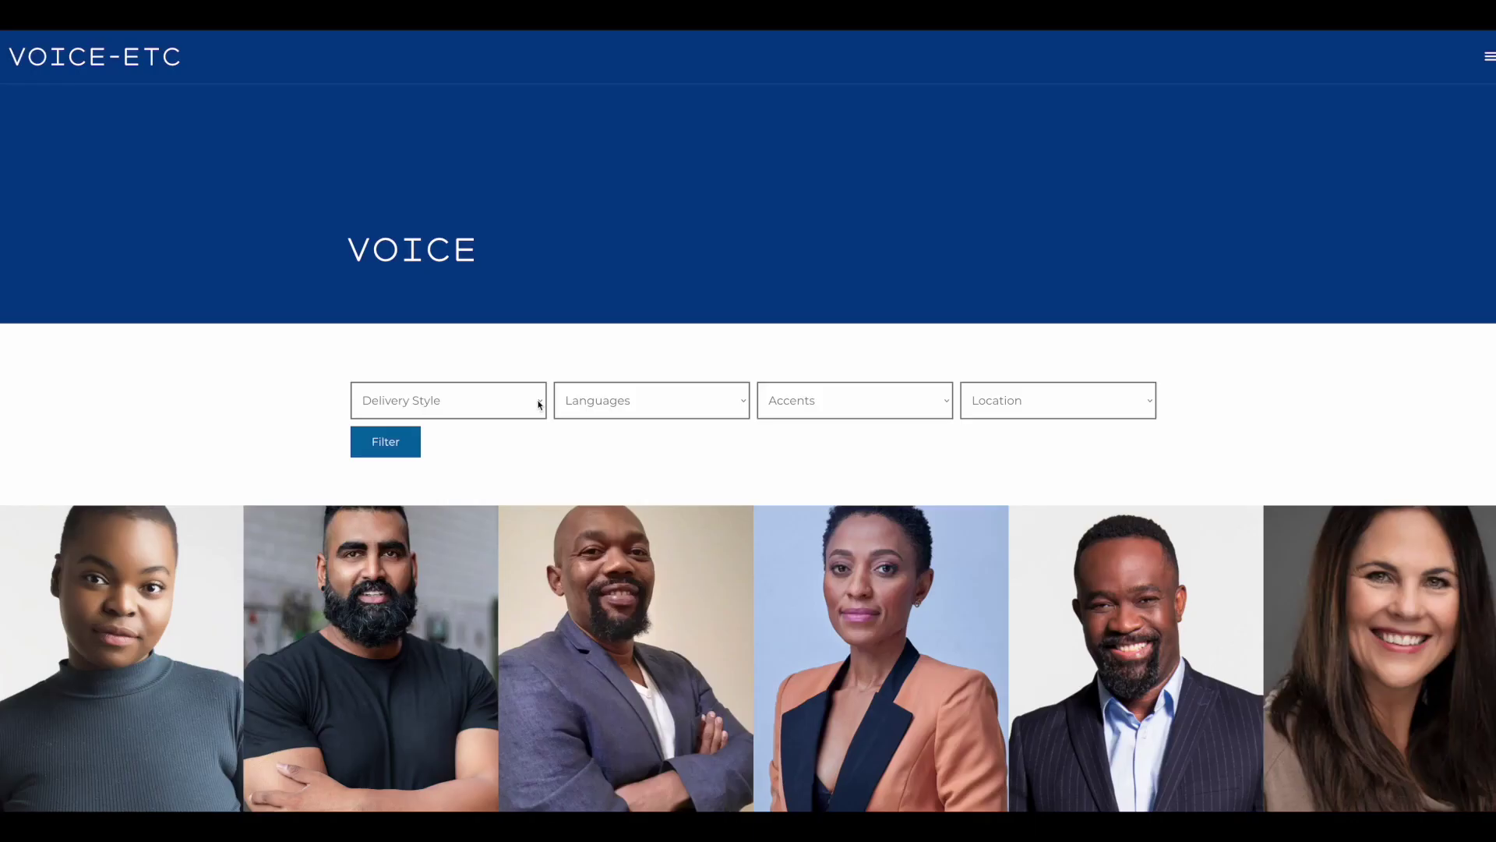
{"action": "left_click", "coordinate": [539, 400]}
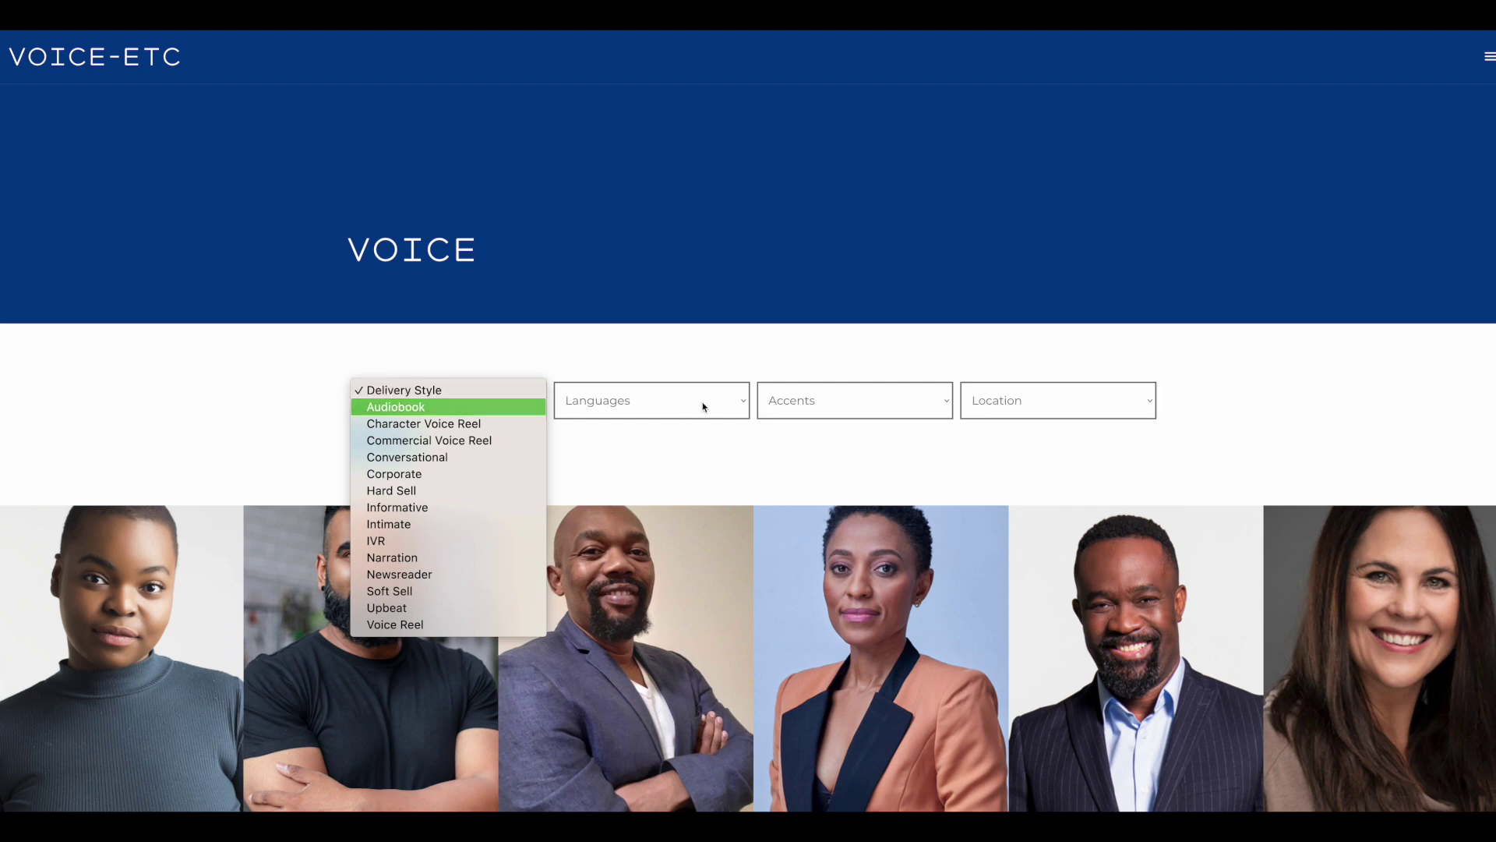
{"action": "left_click", "coordinate": [743, 400]}
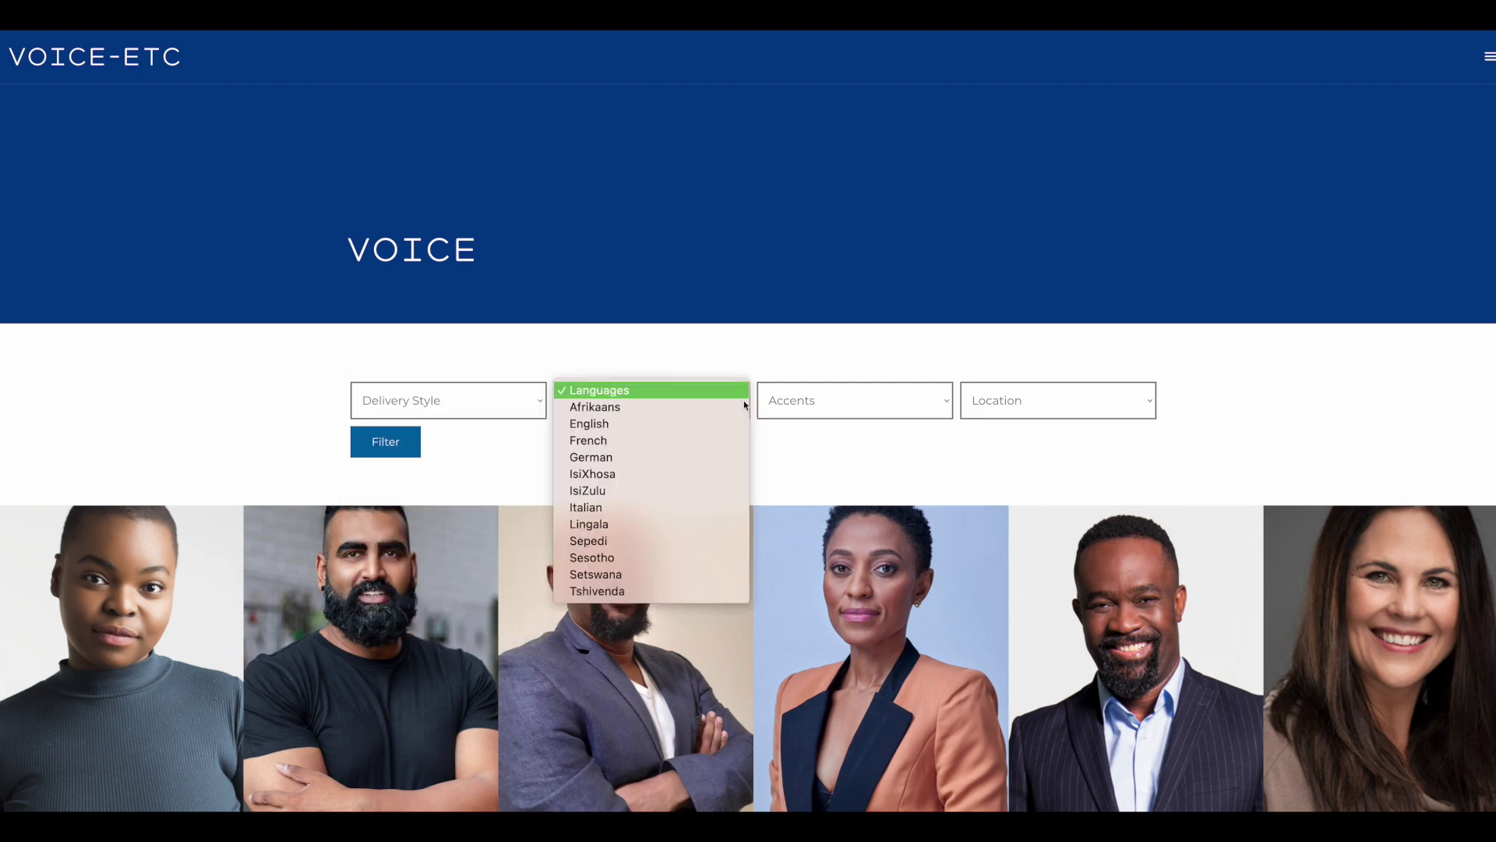
{"action": "left_click", "coordinate": [947, 407]}
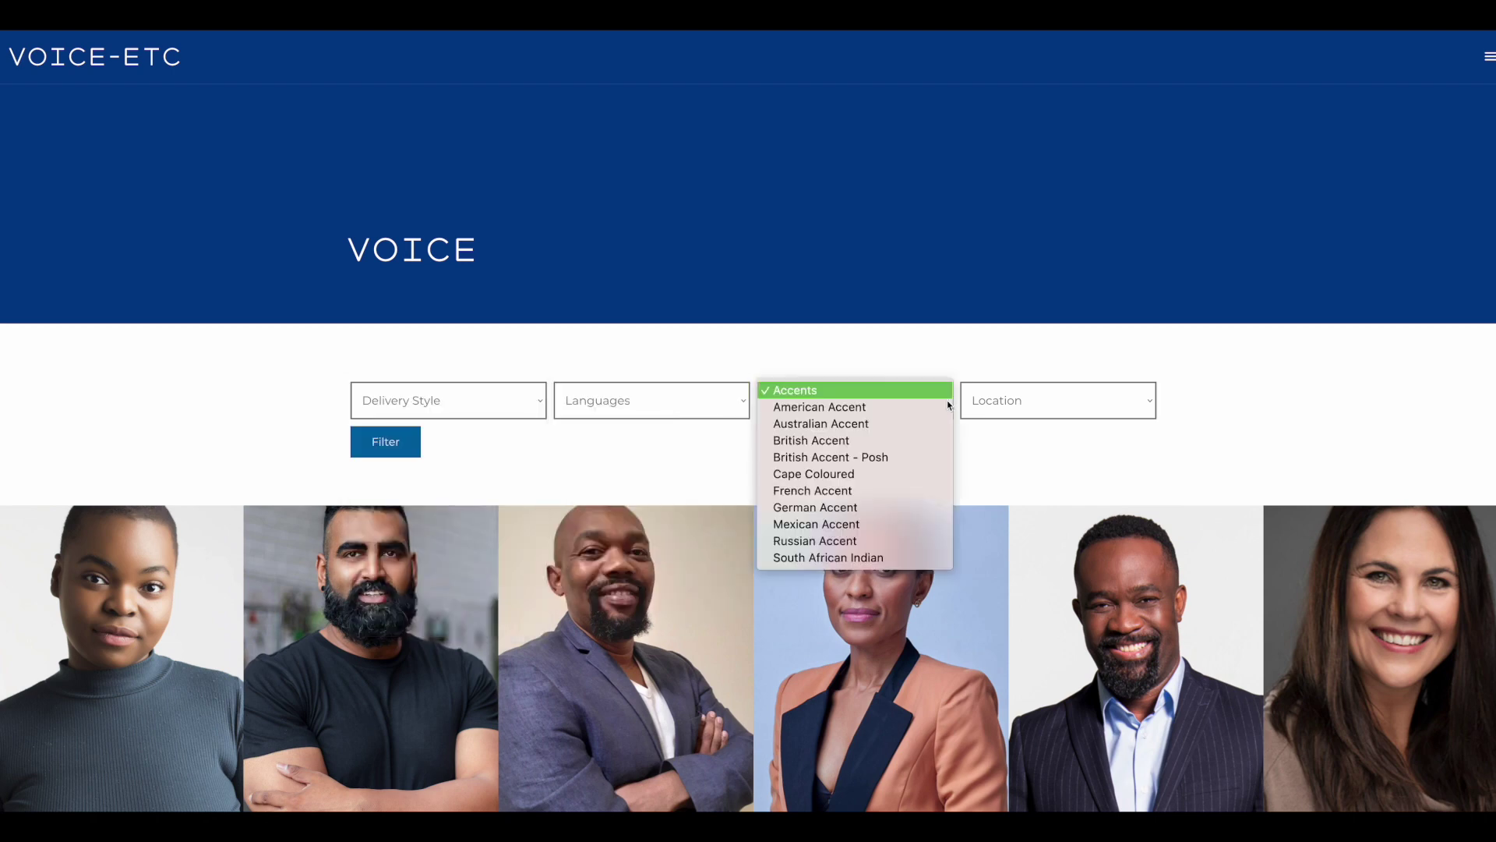
{"action": "left_click", "coordinate": [1150, 406]}
{"action": "left_click", "coordinate": [1489, 57]}
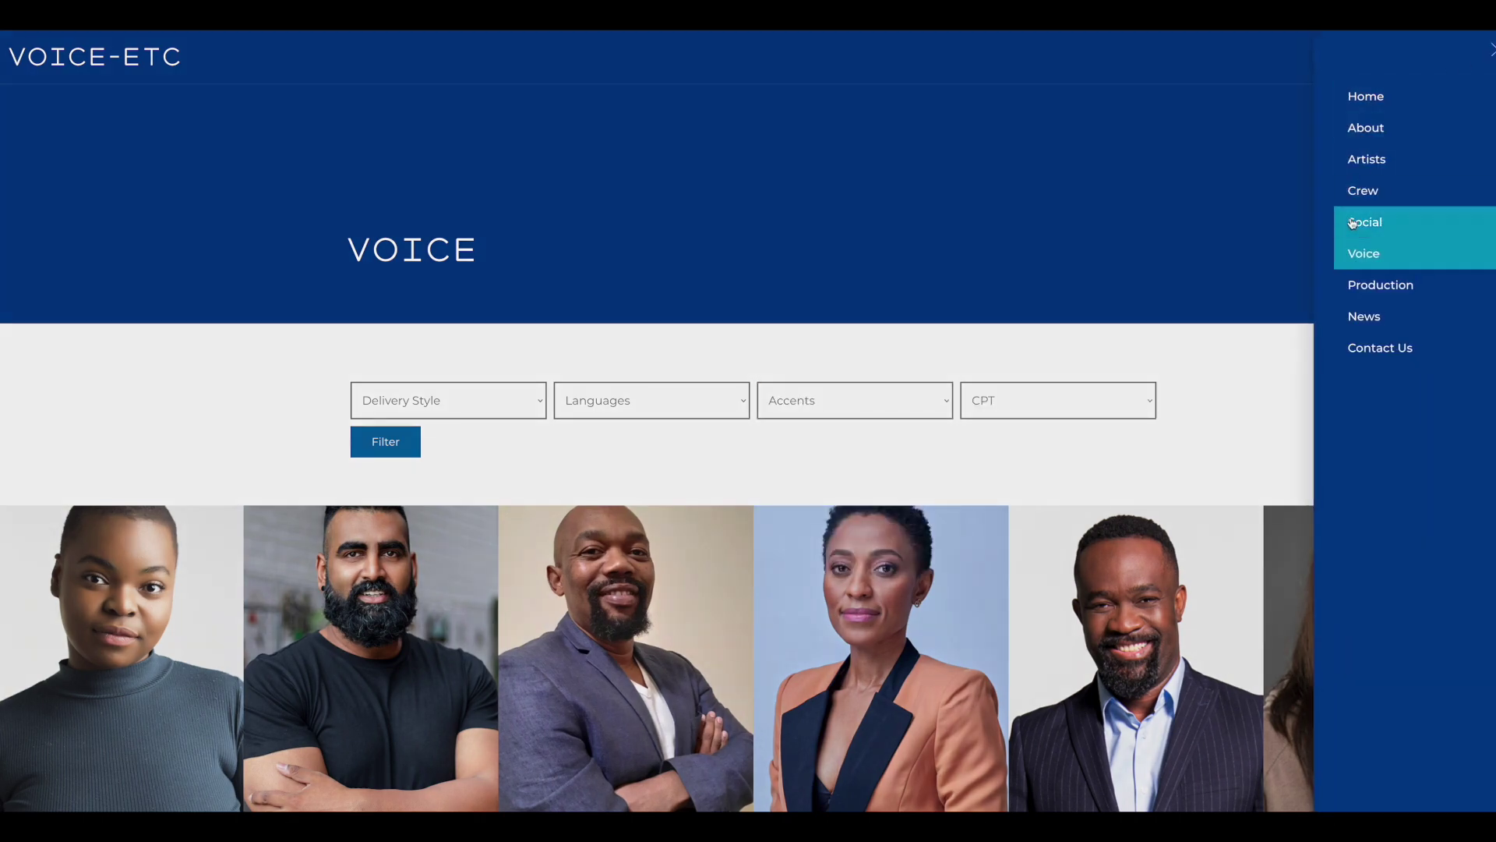
{"action": "left_click", "coordinate": [1352, 222]}
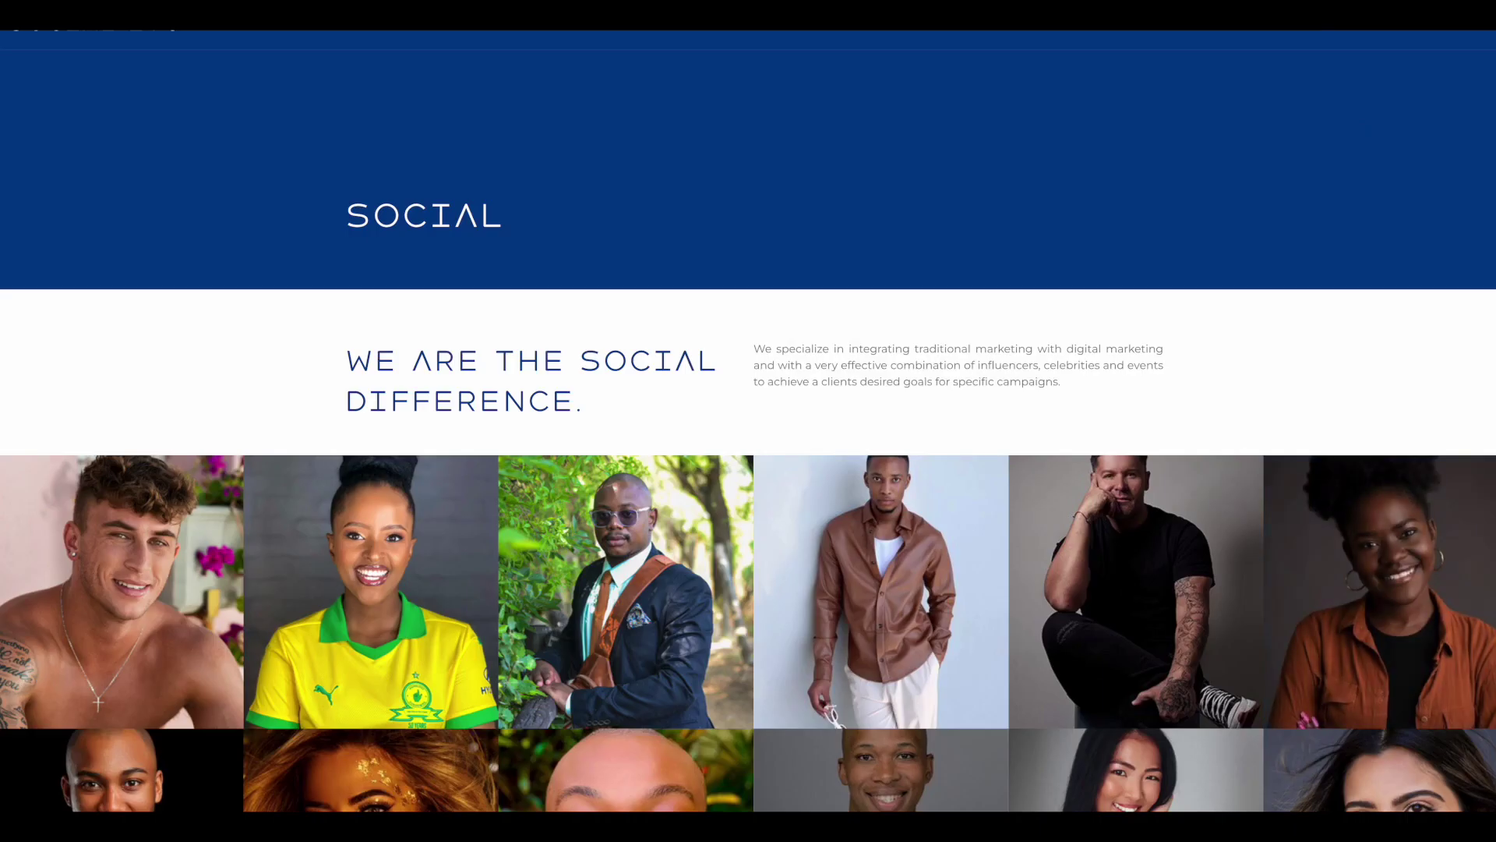
{"action": "scroll", "coordinate": [748, 468], "scroll_direction": "down", "scroll_amount": 5}
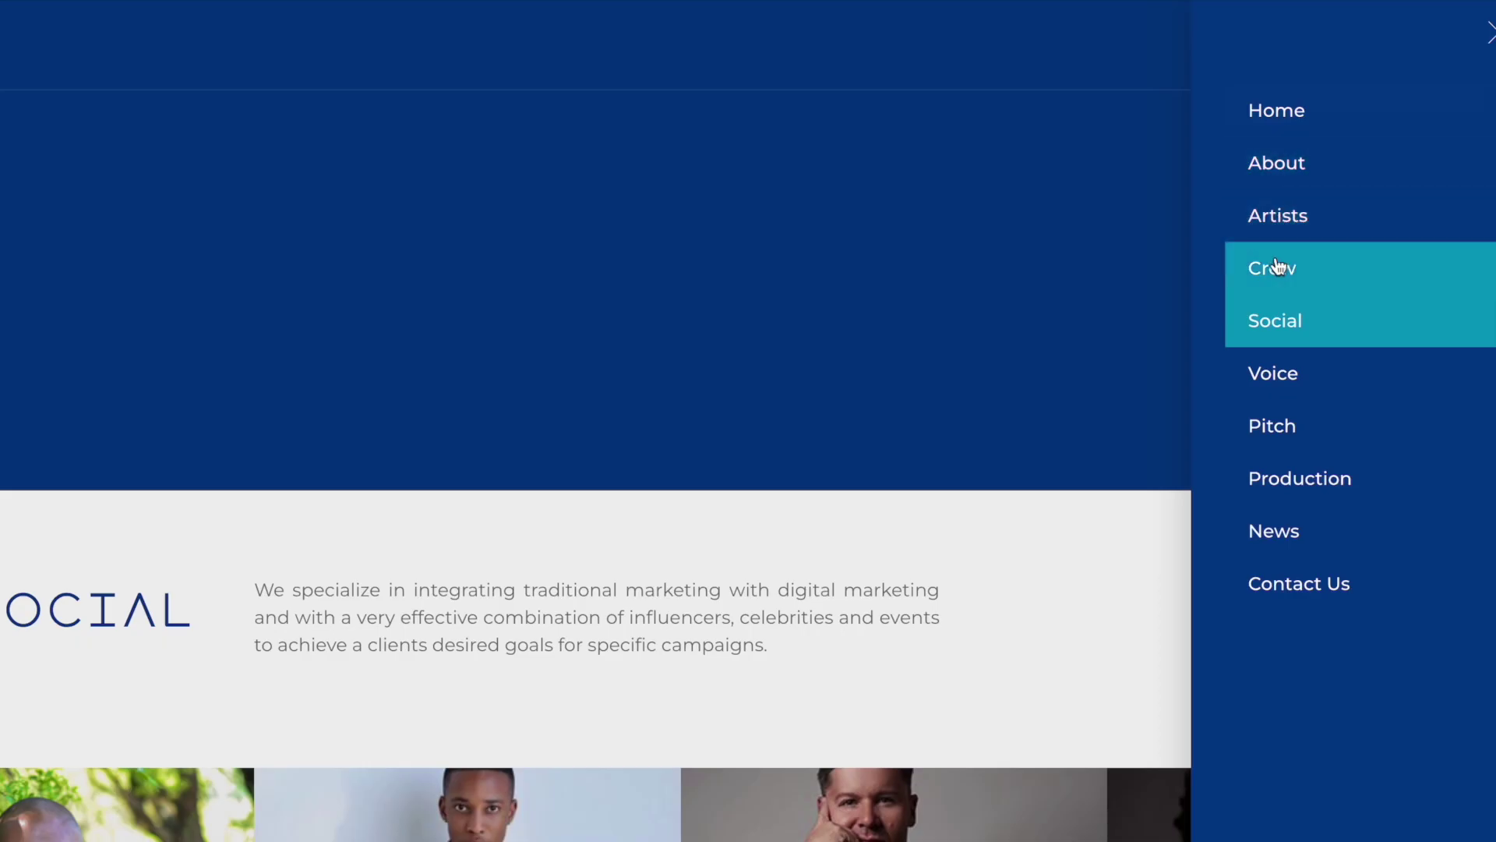
{"action": "left_click", "coordinate": [1278, 268]}
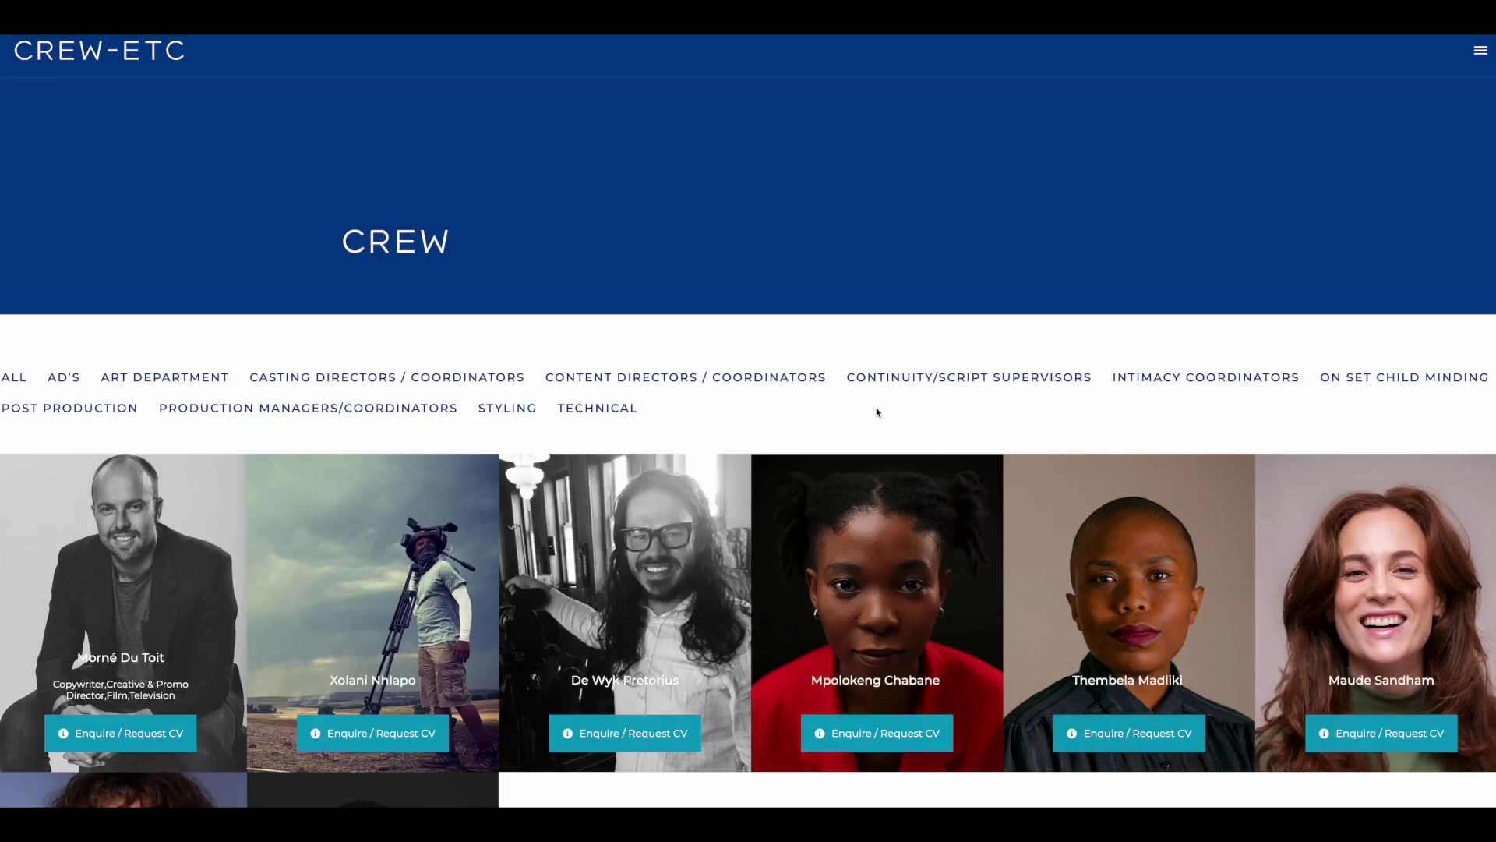